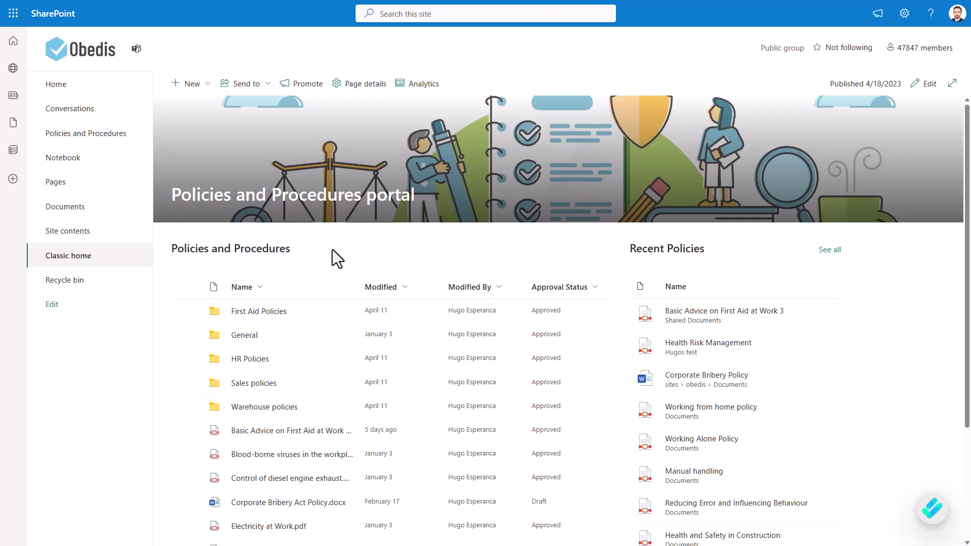
# Open the Policies and Procedures library and enable DocRead on it.
pyautogui.click(113, 137)
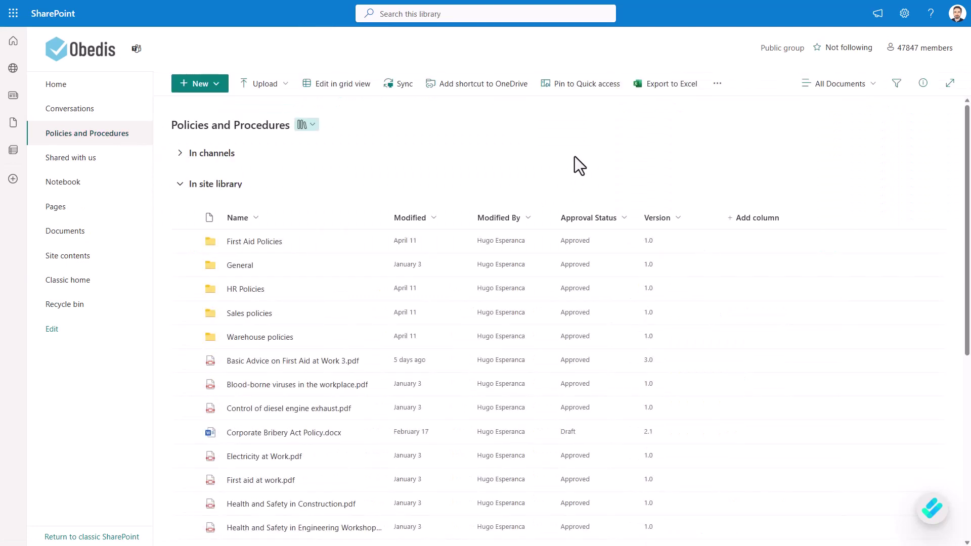
pyautogui.click(729, 98)
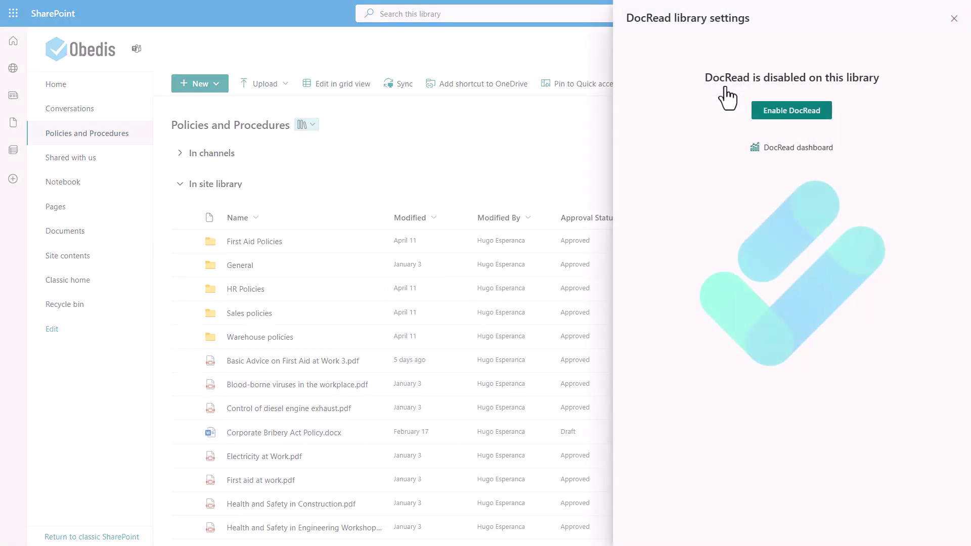
pyautogui.click(790, 113)
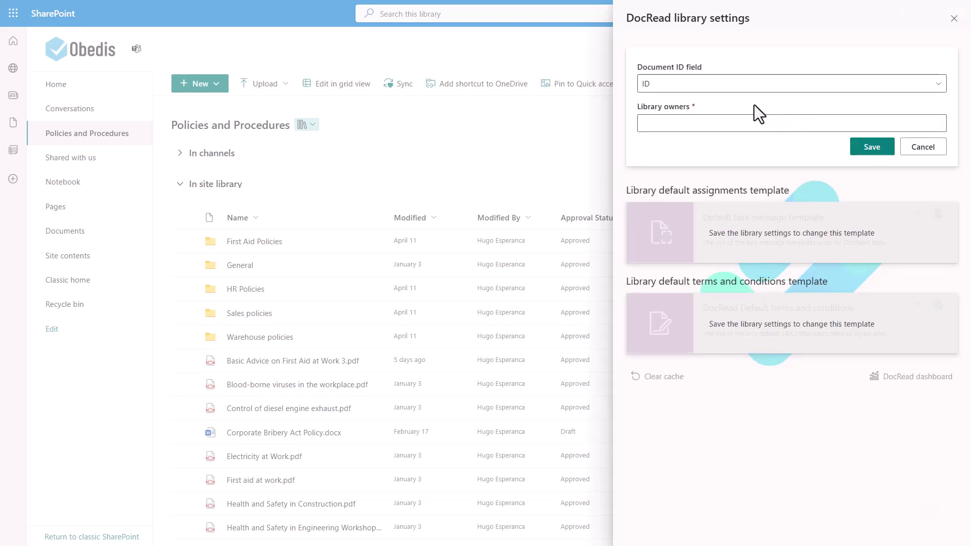
# Add the chosen person as library owner and save the DocRead library settings.
pyautogui.click(647, 126)
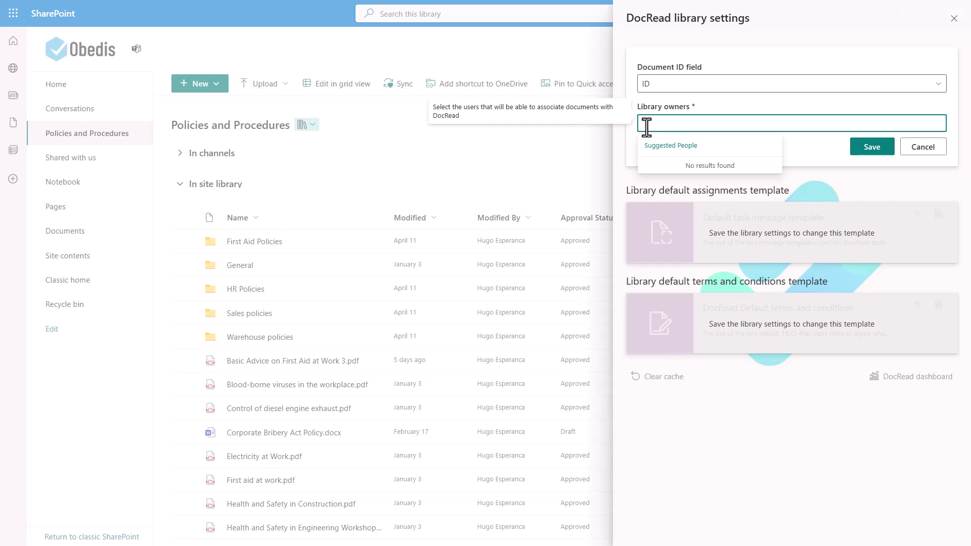
pyautogui.write('hugo')
pyautogui.click(684, 169)
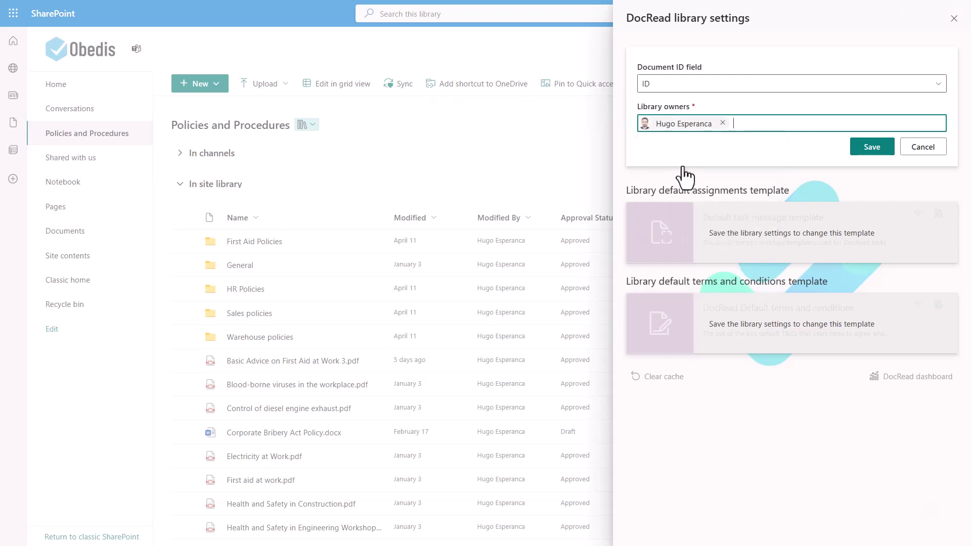
pyautogui.click(873, 148)
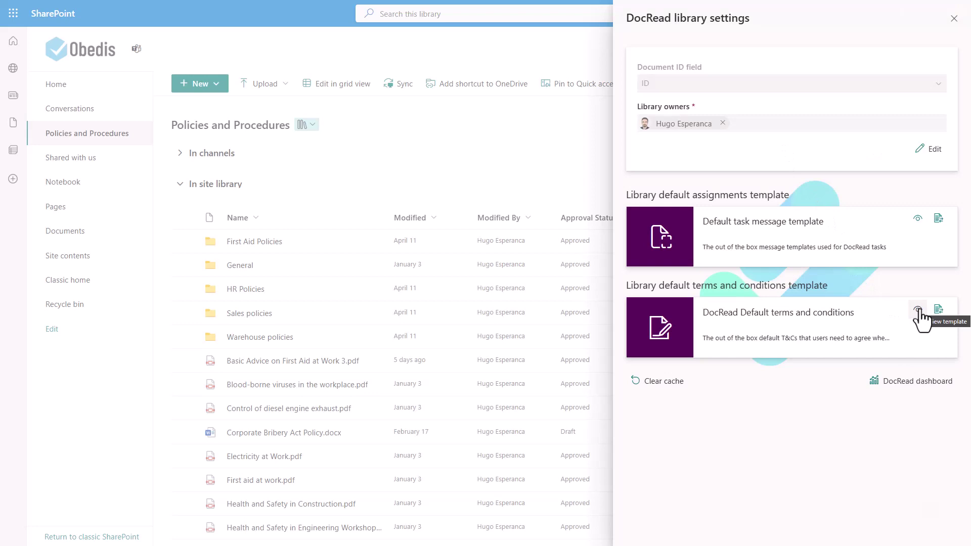
# Review the default terms and conditions and the default task message template with its assignment-assigned email, and close the library settings.
pyautogui.click(918, 310)
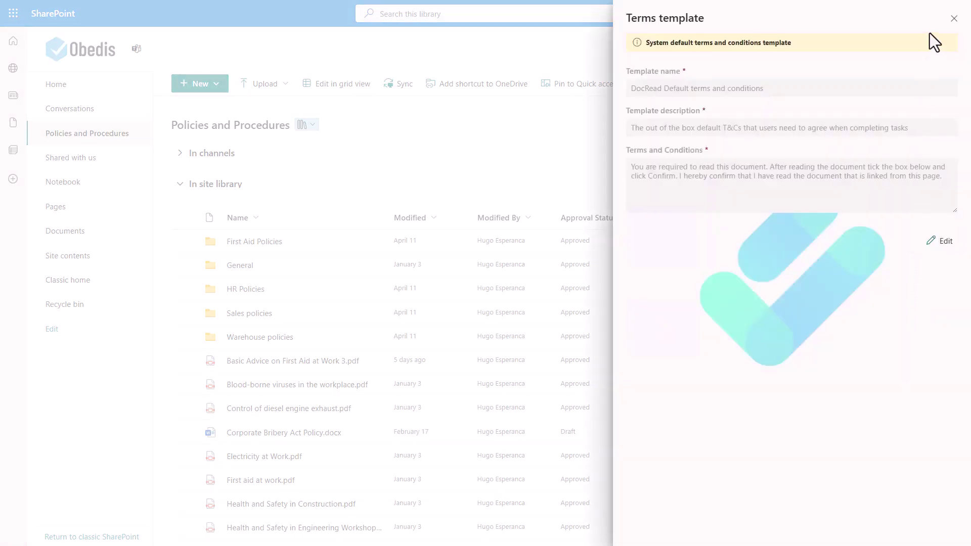
pyautogui.click(955, 19)
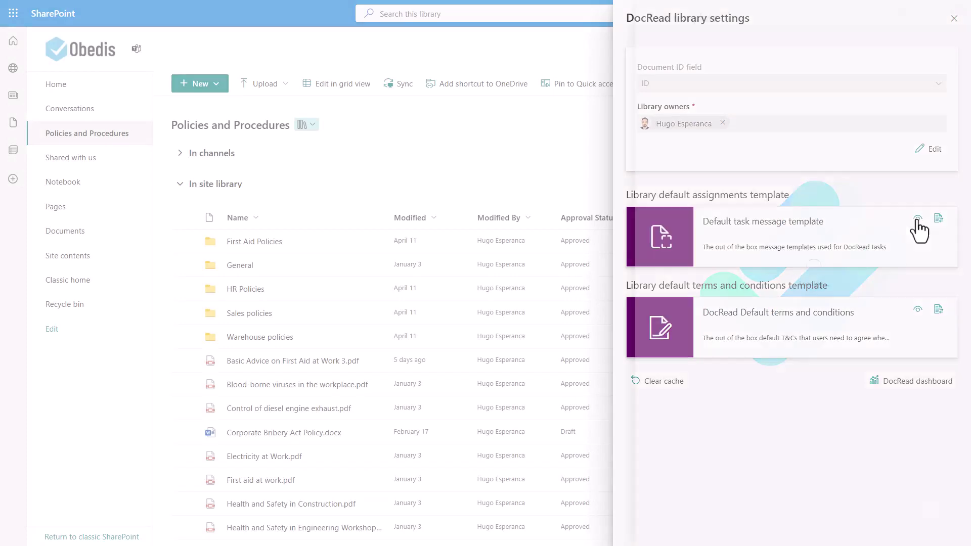
pyautogui.click(917, 219)
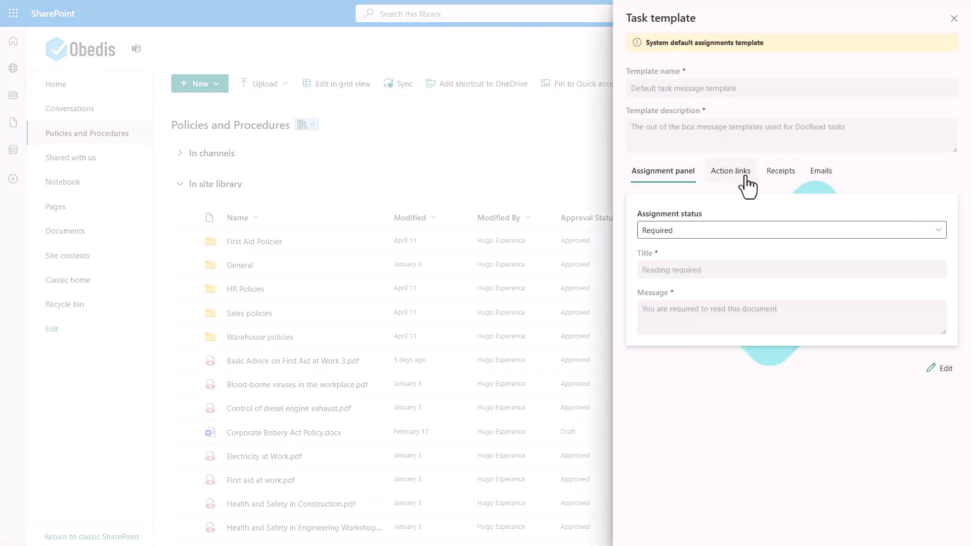
pyautogui.click(822, 172)
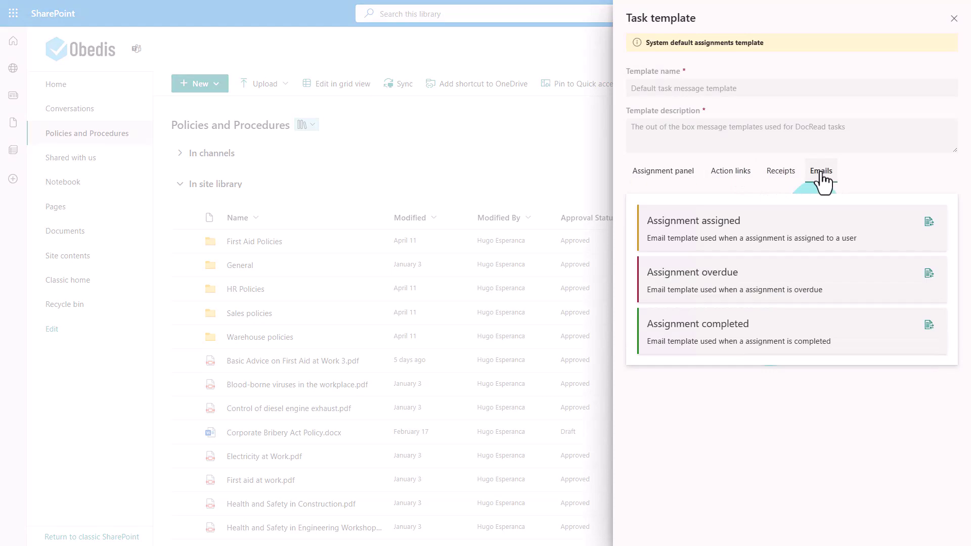
pyautogui.click(823, 225)
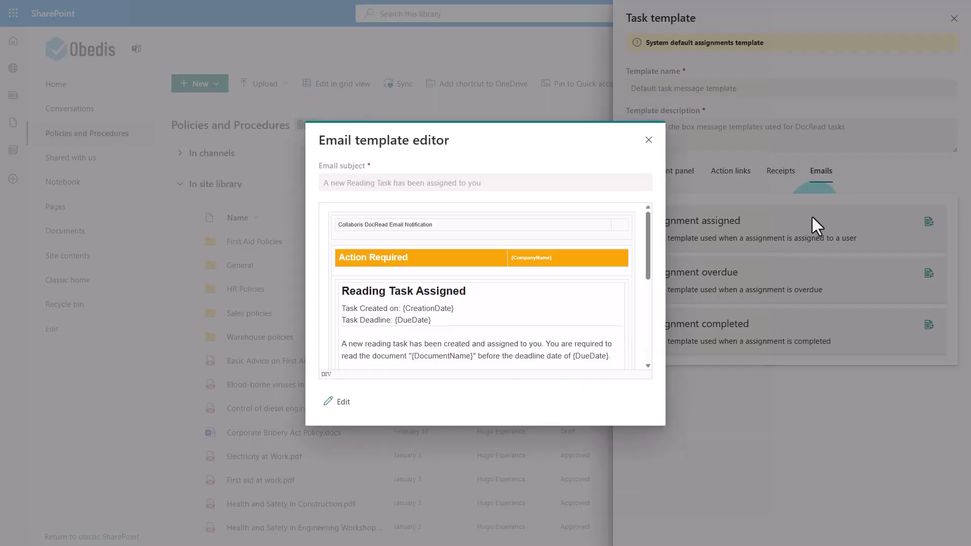
pyautogui.click(647, 142)
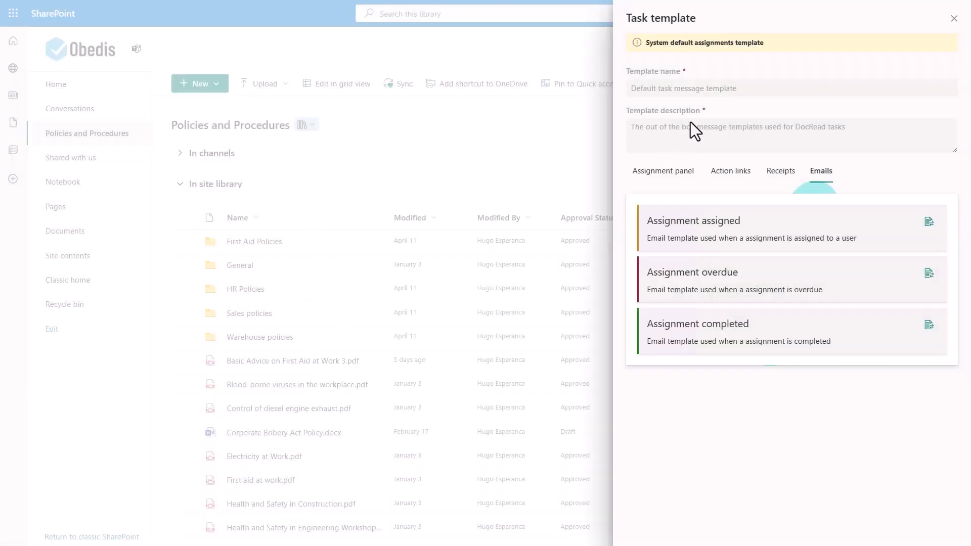
pyautogui.click(954, 18)
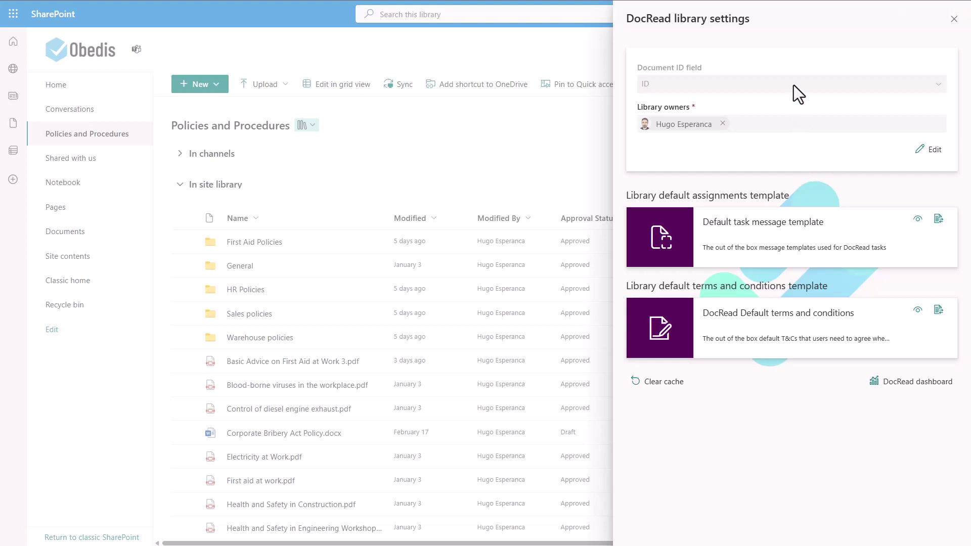
pyautogui.click(954, 19)
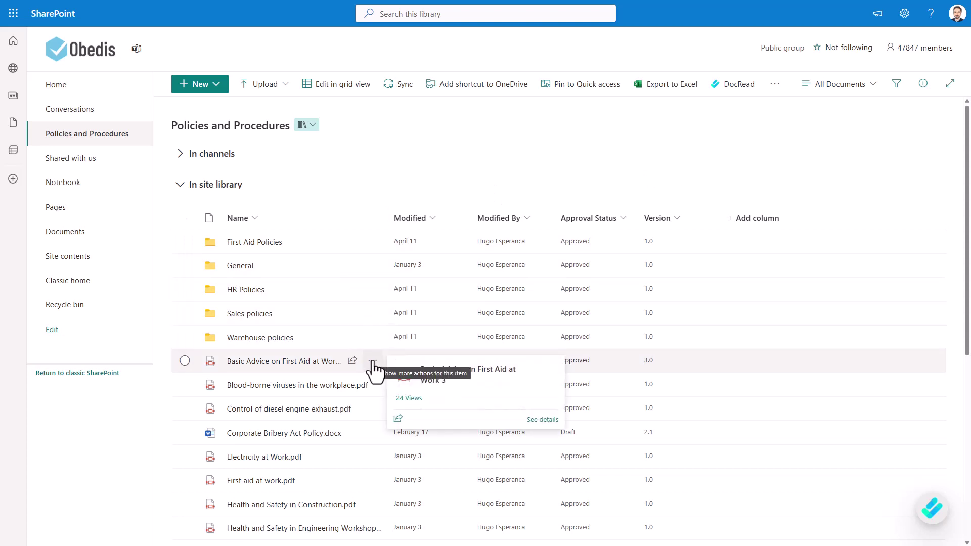
# Open the DocRead settings of "Basic Advice on First Aid at Work 3.pdf" and view its check-in comments and the available global audiences.
pyautogui.click(373, 362)
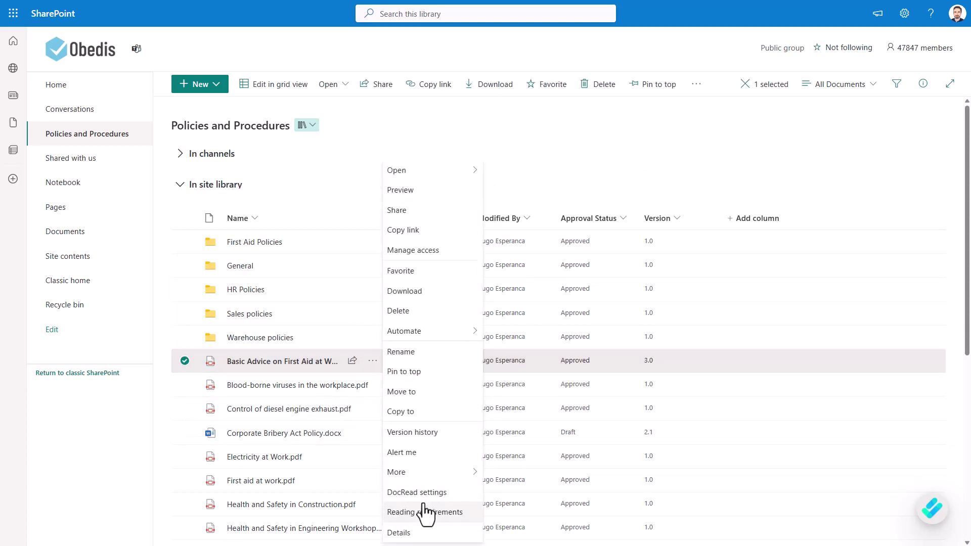
pyautogui.click(422, 493)
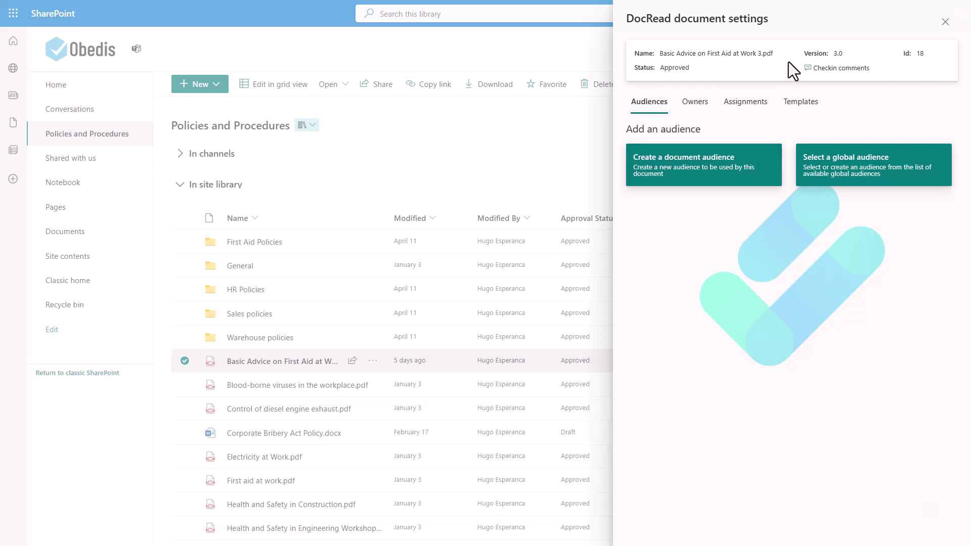
pyautogui.click(833, 71)
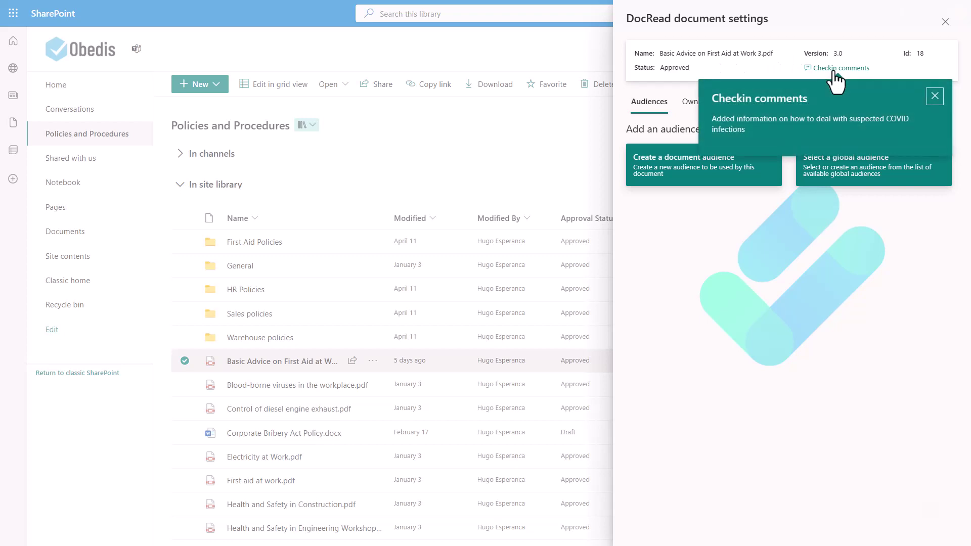
pyautogui.click(935, 98)
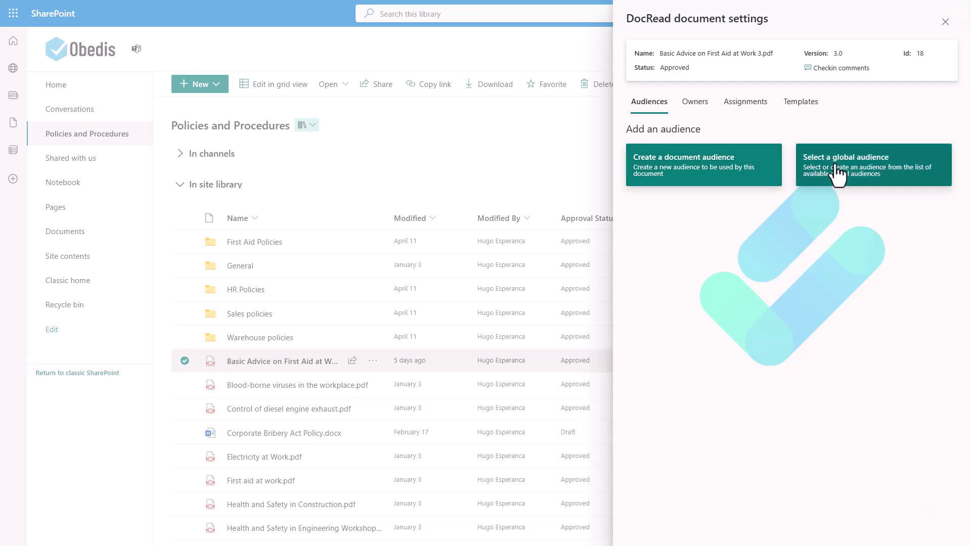
pyautogui.click(860, 179)
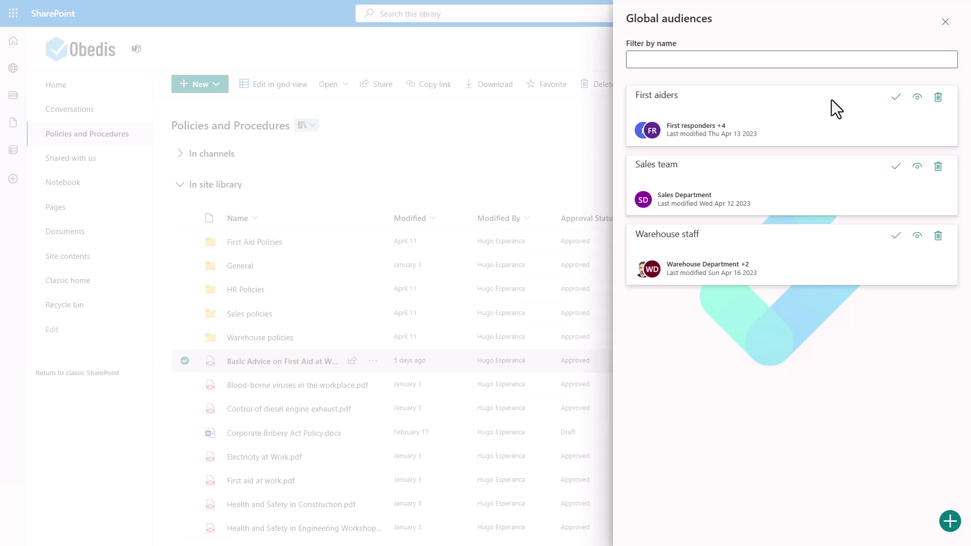
pyautogui.click(945, 23)
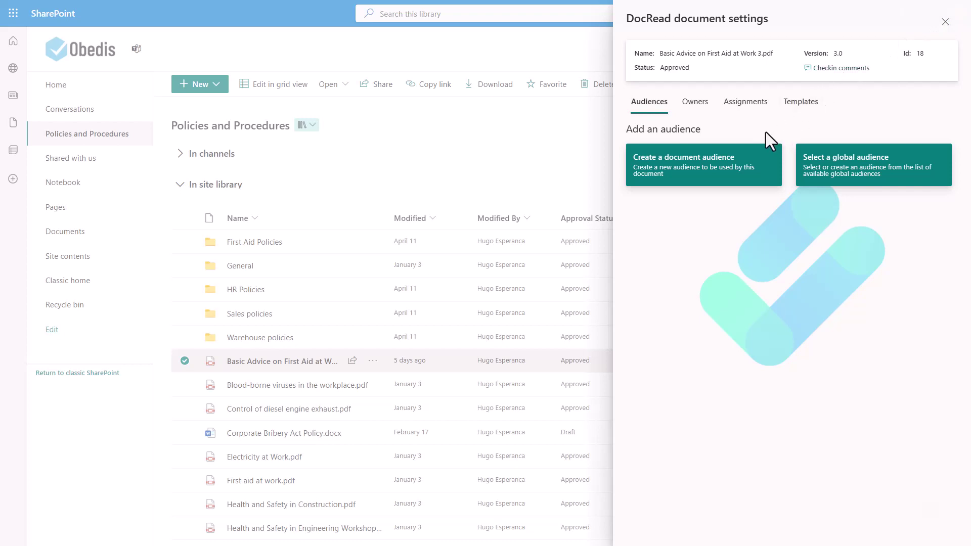
# Start a new document audience and add the Company Secretaries group and one individual as required users.
pyautogui.click(753, 171)
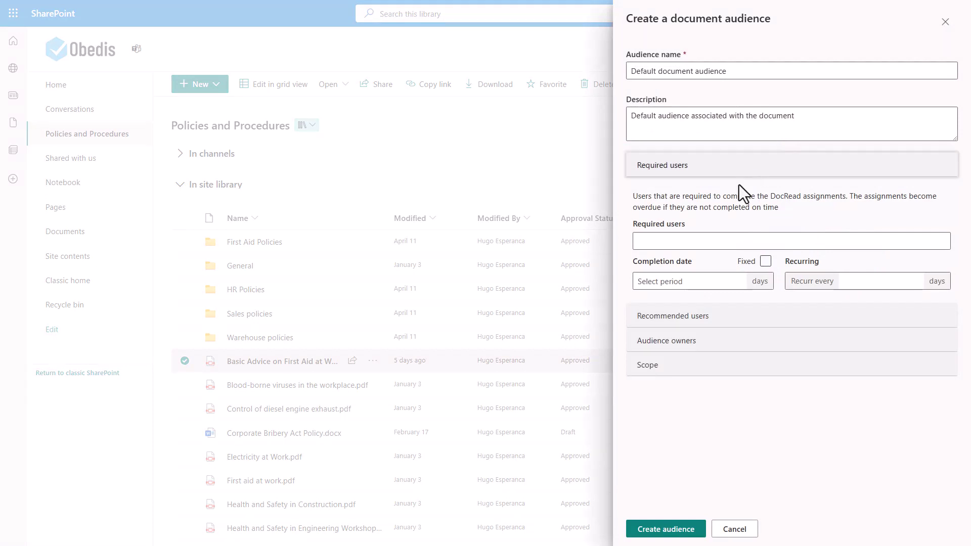
pyautogui.click(707, 240)
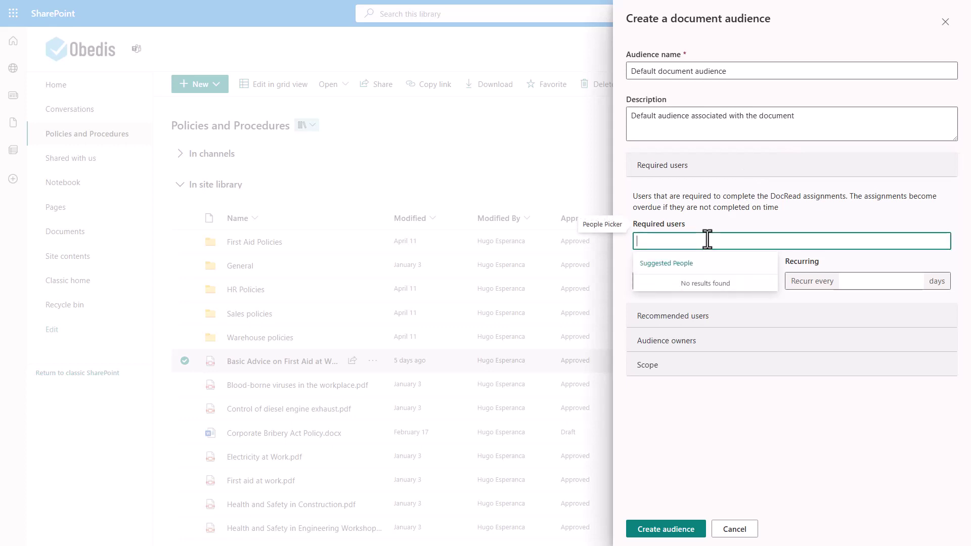
pyautogui.write('company Secretaries')
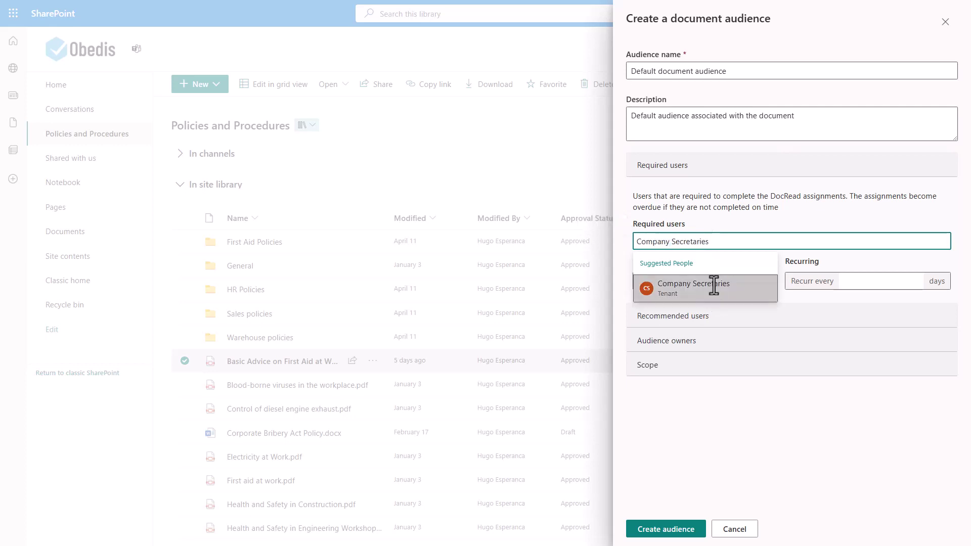
pyautogui.click(711, 281)
pyautogui.write('hugo')
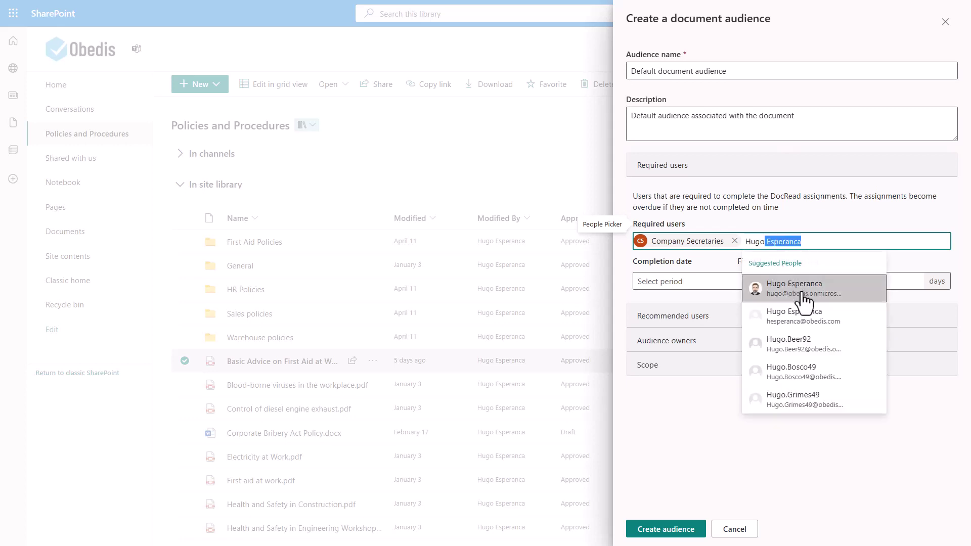
pyautogui.click(821, 295)
# Set the completion period for the audience's required users to 14 days.
pyautogui.click(698, 284)
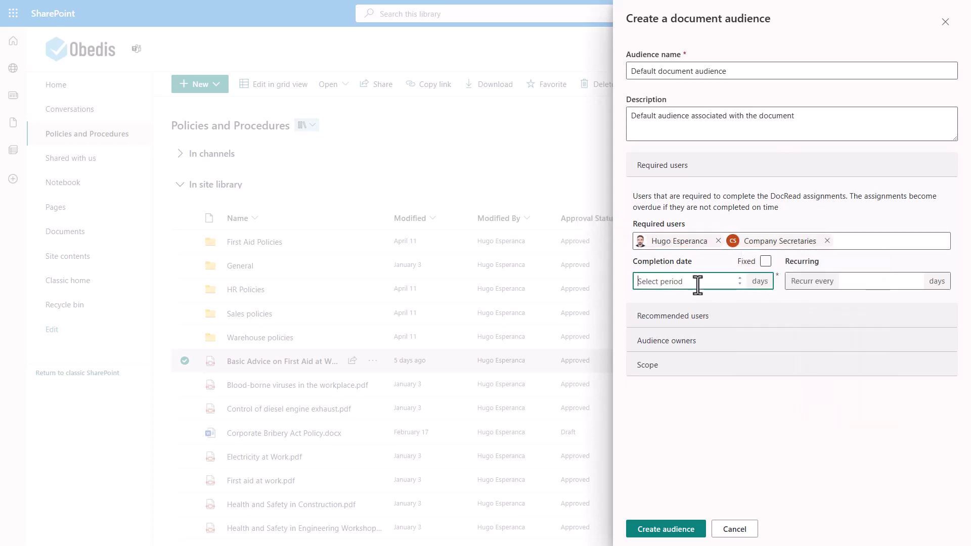
pyautogui.write('14')
pyautogui.click(705, 295)
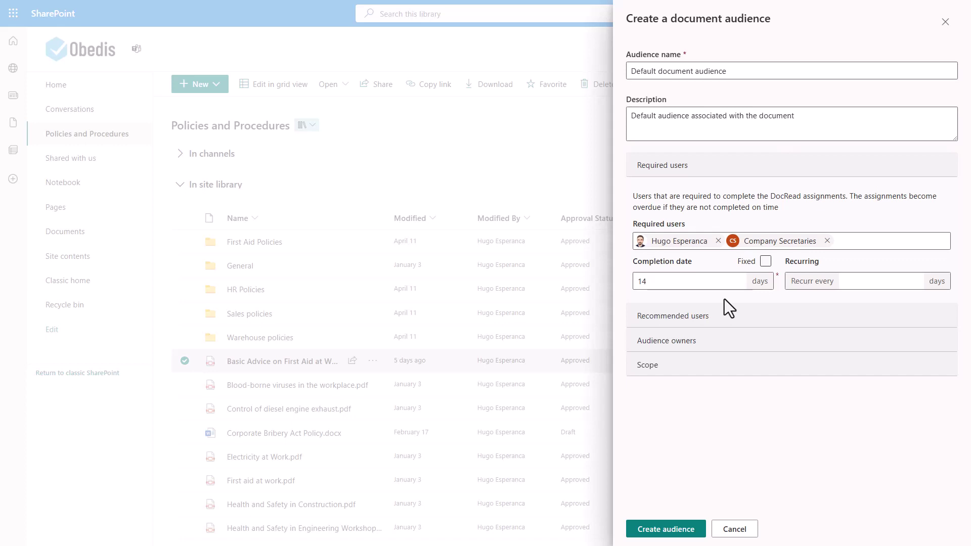
pyautogui.click(766, 262)
# Add a person as the audience owner and create the document audience.
pyautogui.click(722, 342)
pyautogui.click(698, 416)
pyautogui.write('ad')
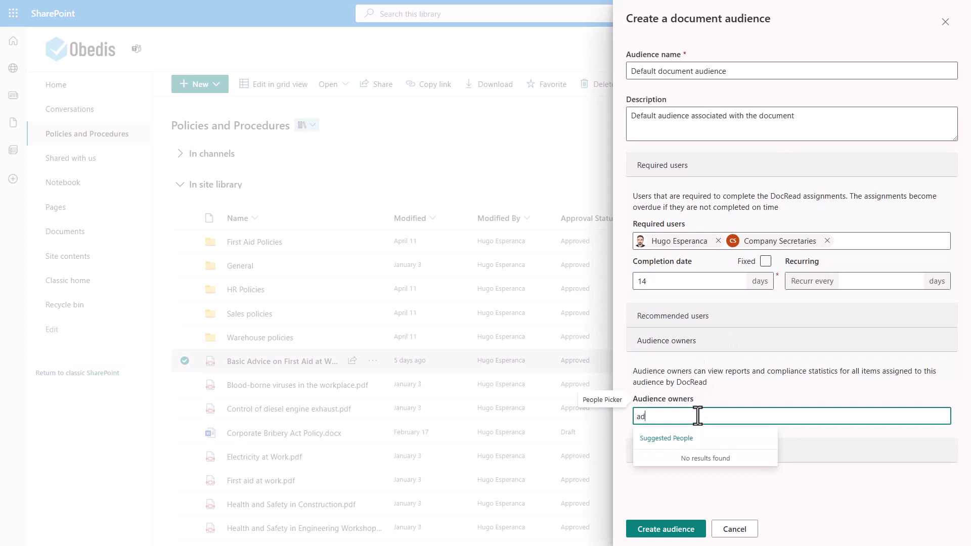
pyautogui.write('ele')
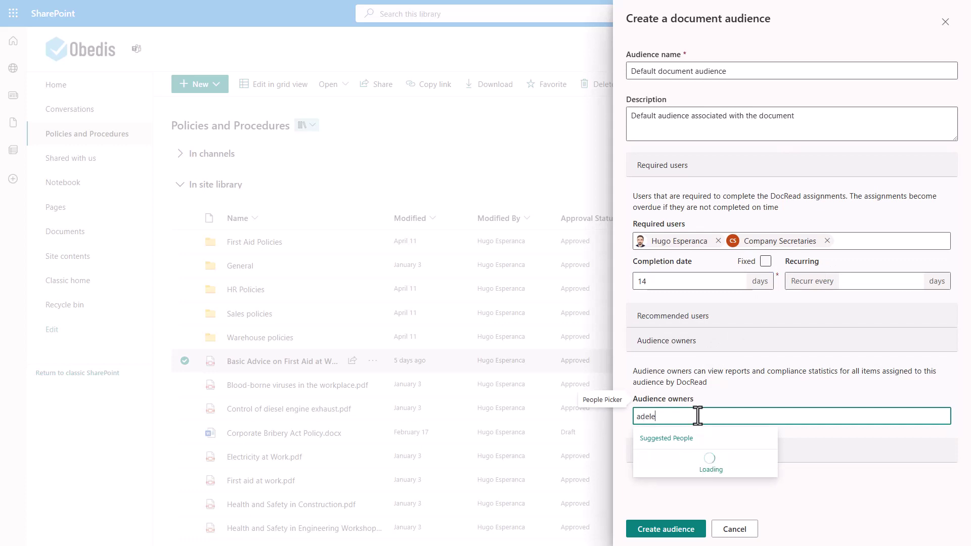
pyautogui.click(722, 471)
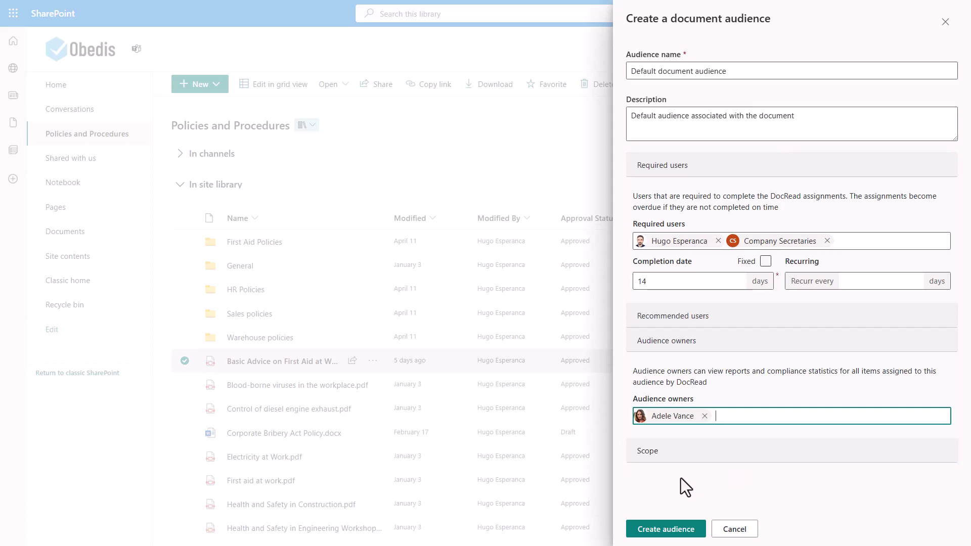
pyautogui.click(672, 527)
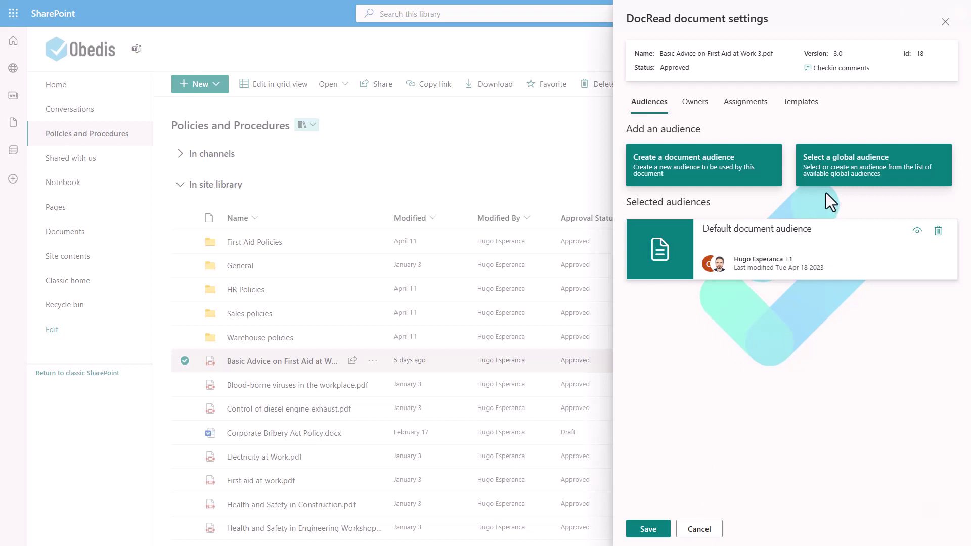
# Add the First aiders global audience to the document as a link and save the document settings.
pyautogui.click(844, 174)
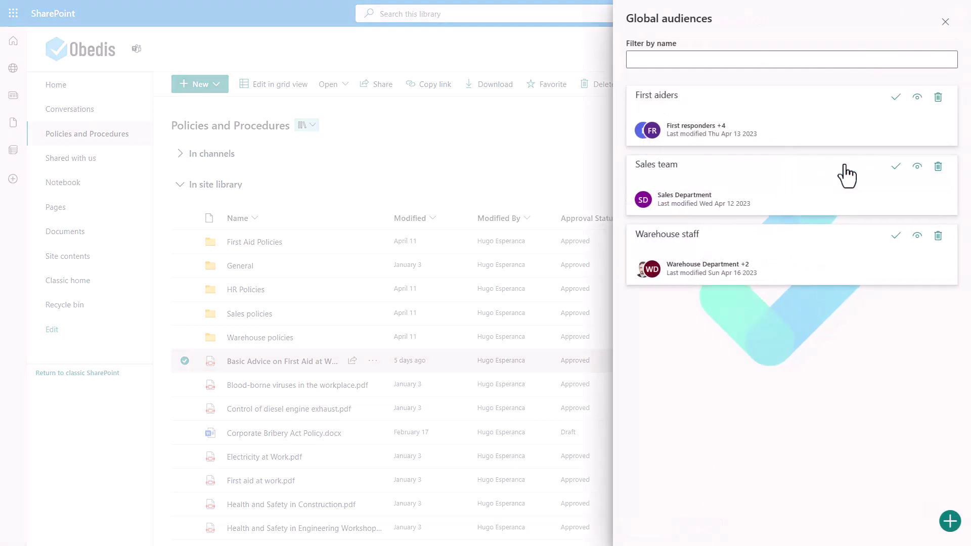
pyautogui.click(897, 99)
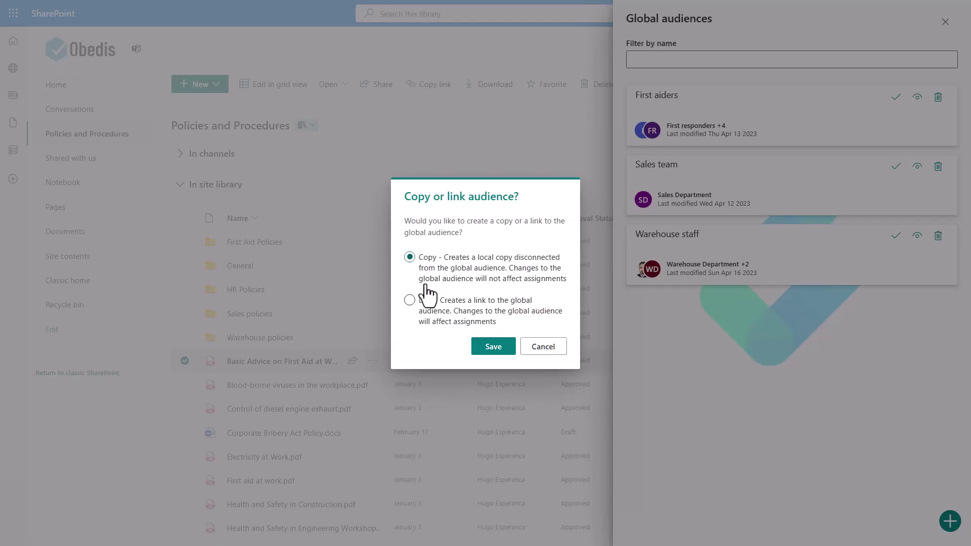
pyautogui.click(410, 301)
pyautogui.click(494, 347)
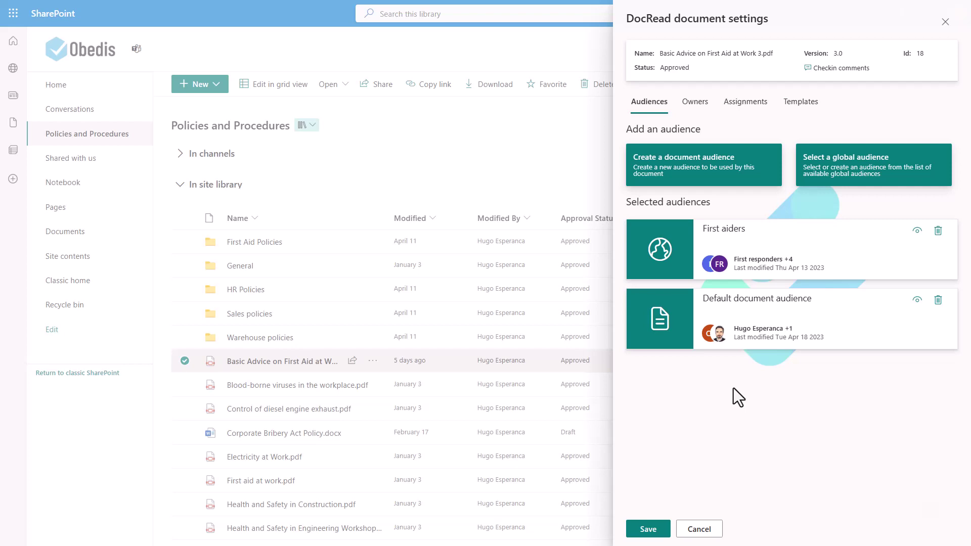
pyautogui.click(651, 531)
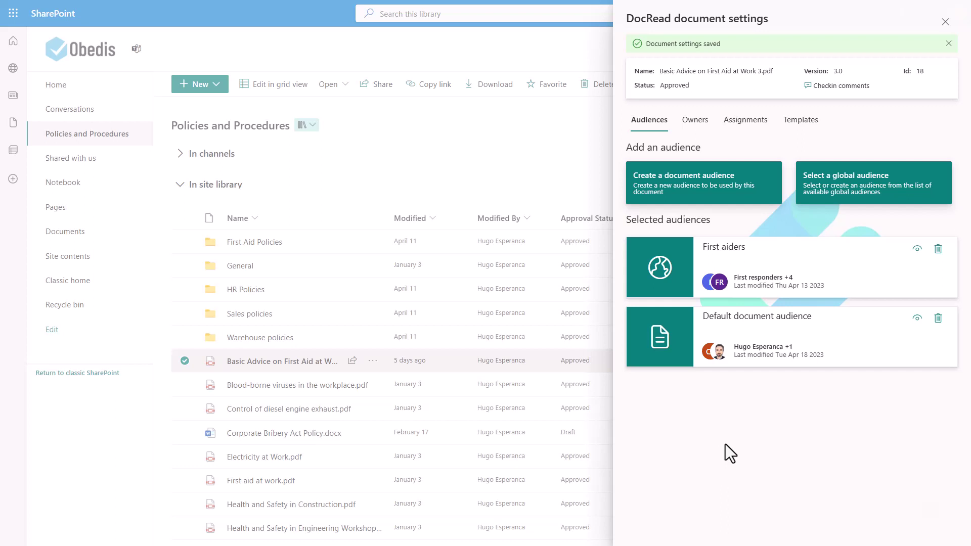
# Review the document's assignment settings and its templates.
pyautogui.click(747, 121)
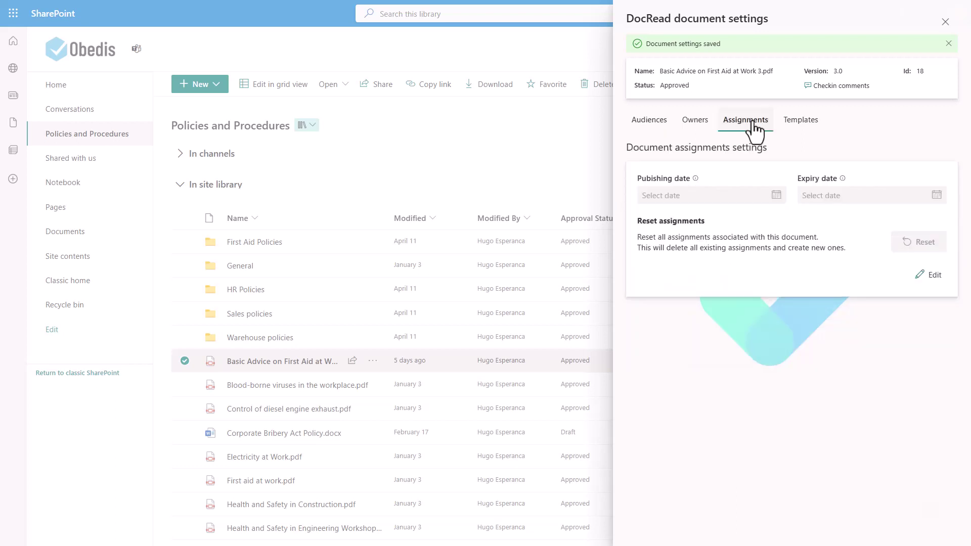
pyautogui.click(791, 127)
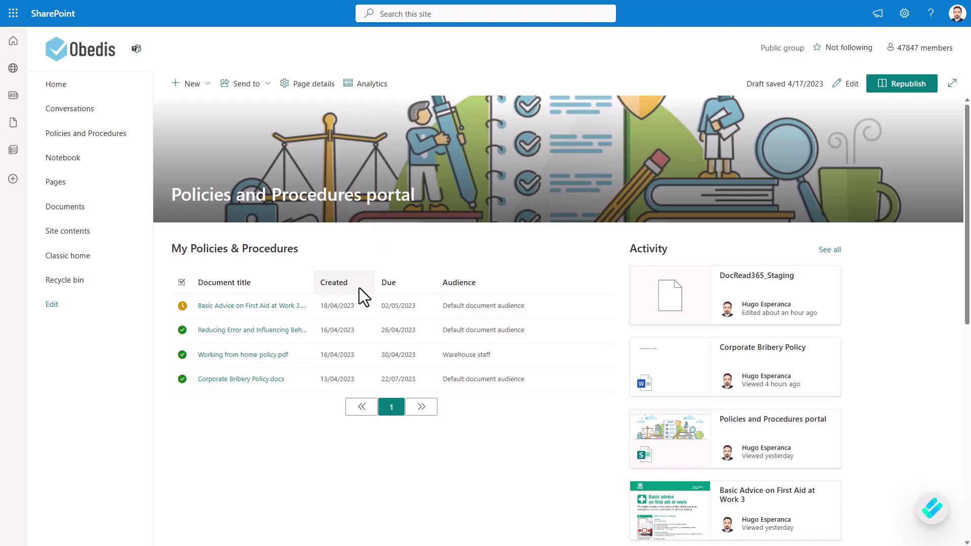
# Open the compliance dashboard and examine the assignment, document, receipt and confirmation details of the pending Basic Advice on First Aid at Work 3.pdf task.
pyautogui.click(934, 521)
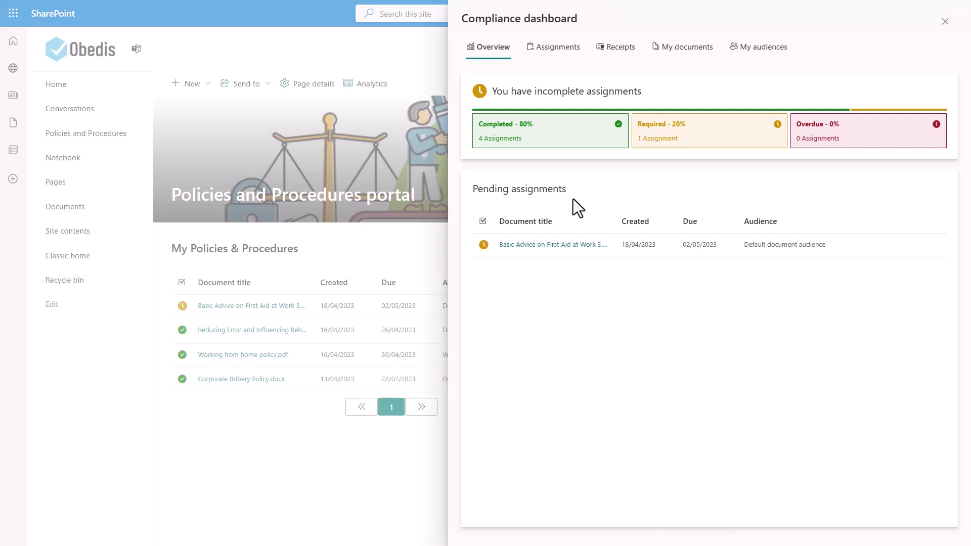
pyautogui.click(571, 245)
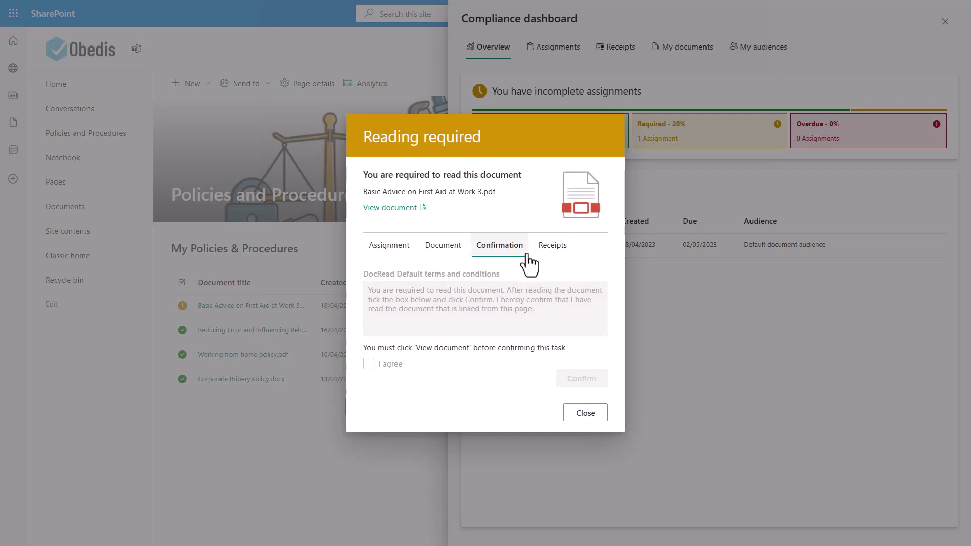
pyautogui.click(444, 247)
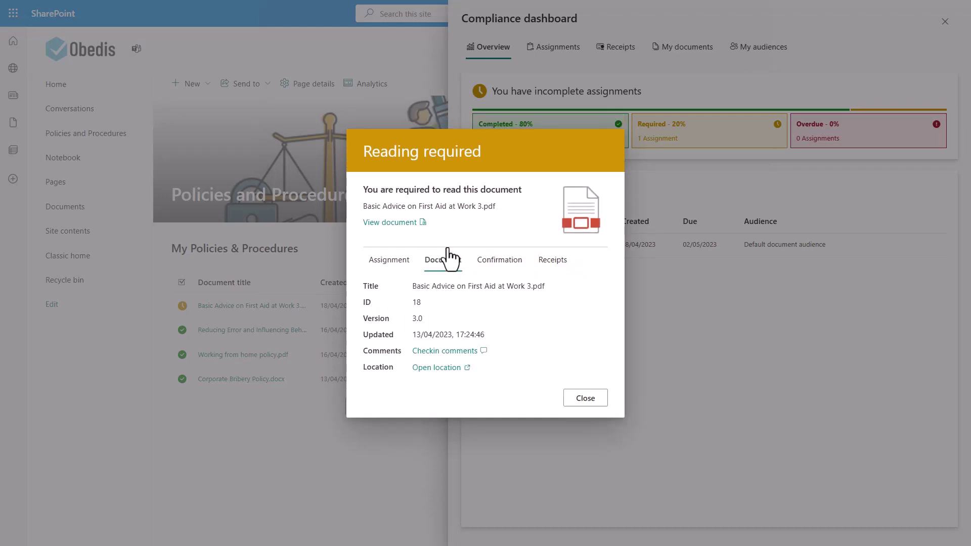
pyautogui.click(396, 268)
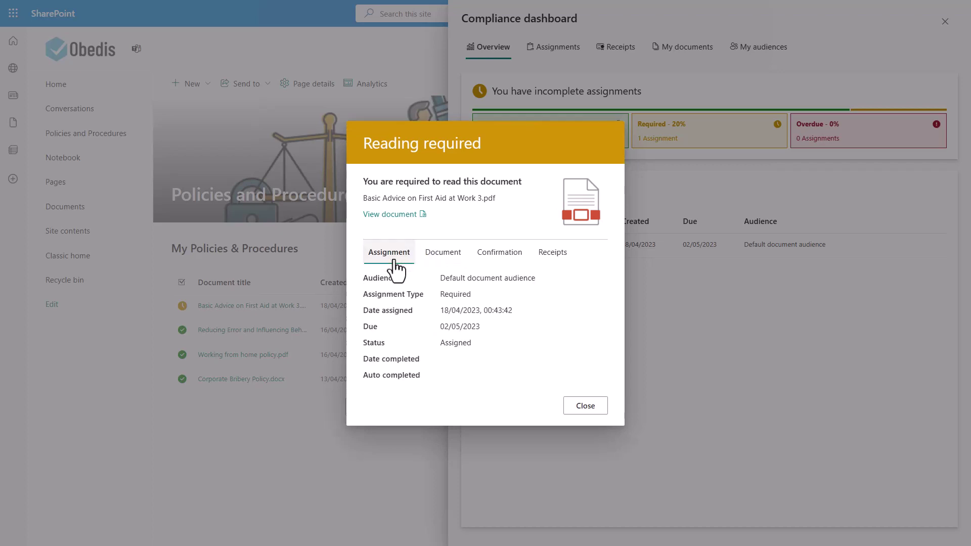
pyautogui.click(554, 257)
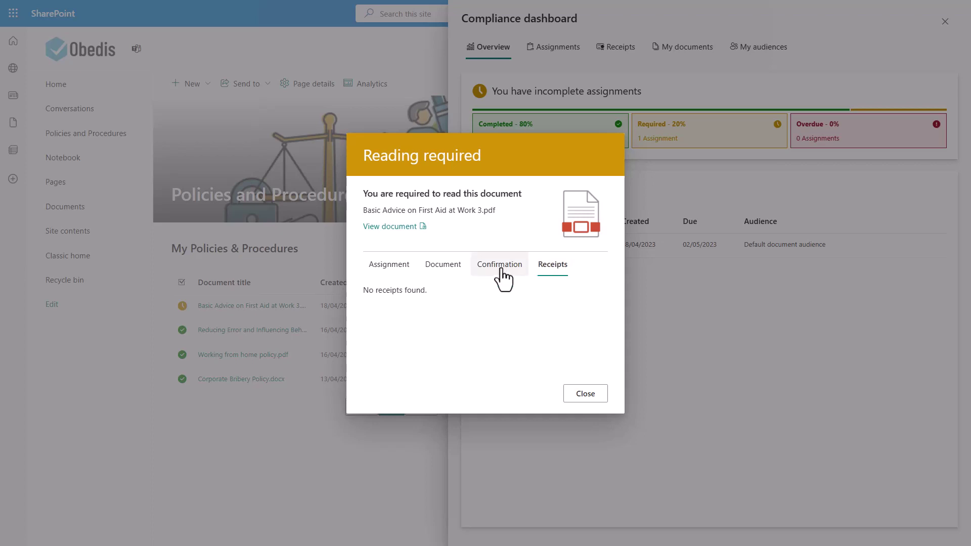
pyautogui.click(517, 266)
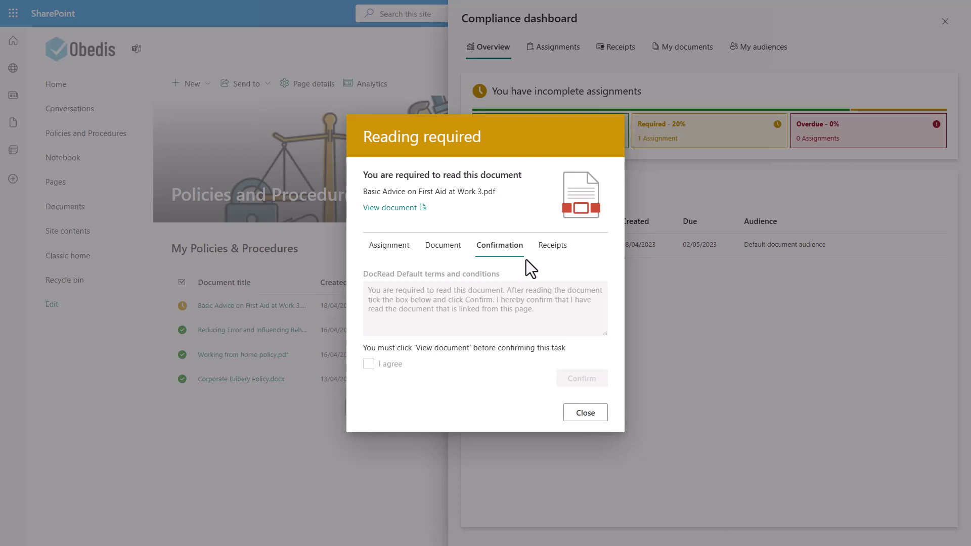
# View Basic Advice on First Aid at Work 3.pdf, agree to the default terms and confirm the reading task.
pyautogui.click(400, 208)
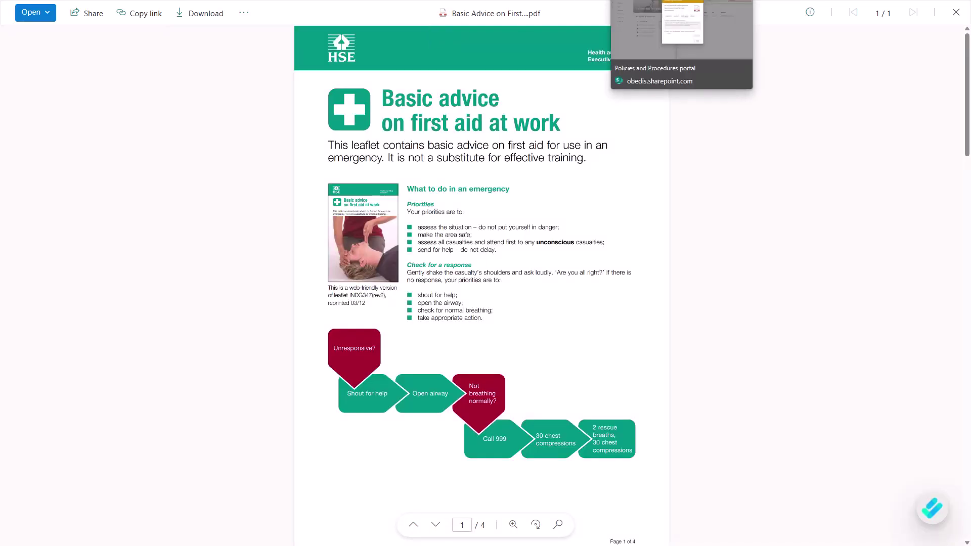
pyautogui.click(653, 5)
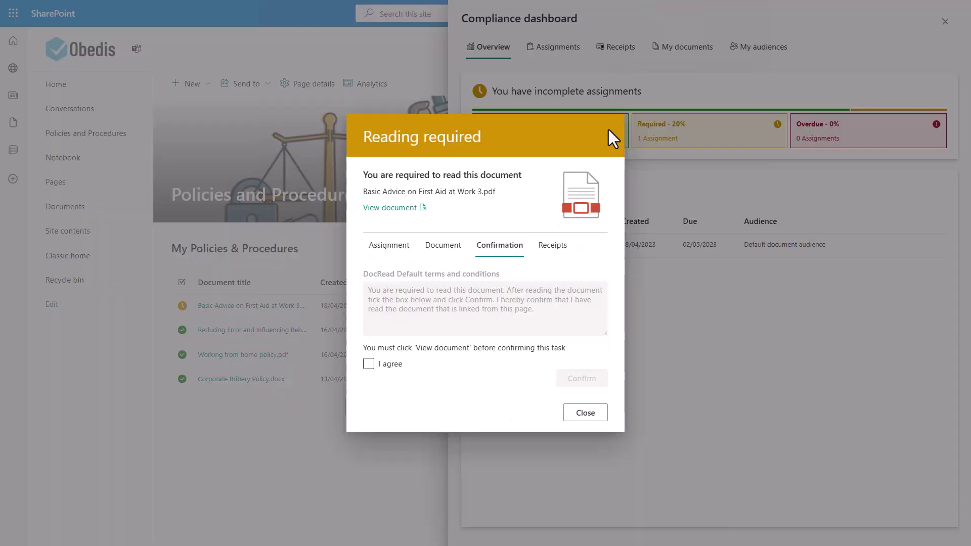
pyautogui.click(368, 365)
pyautogui.click(369, 365)
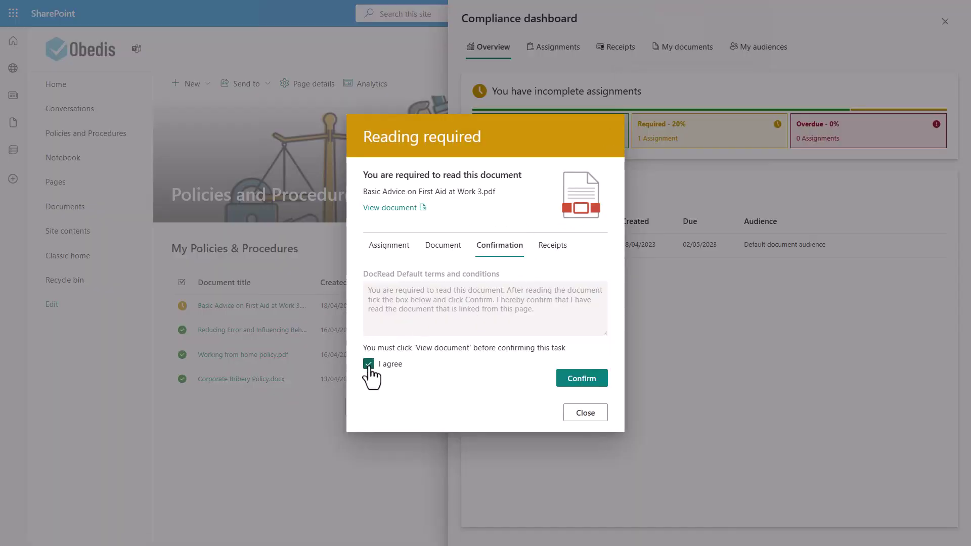
pyautogui.click(581, 383)
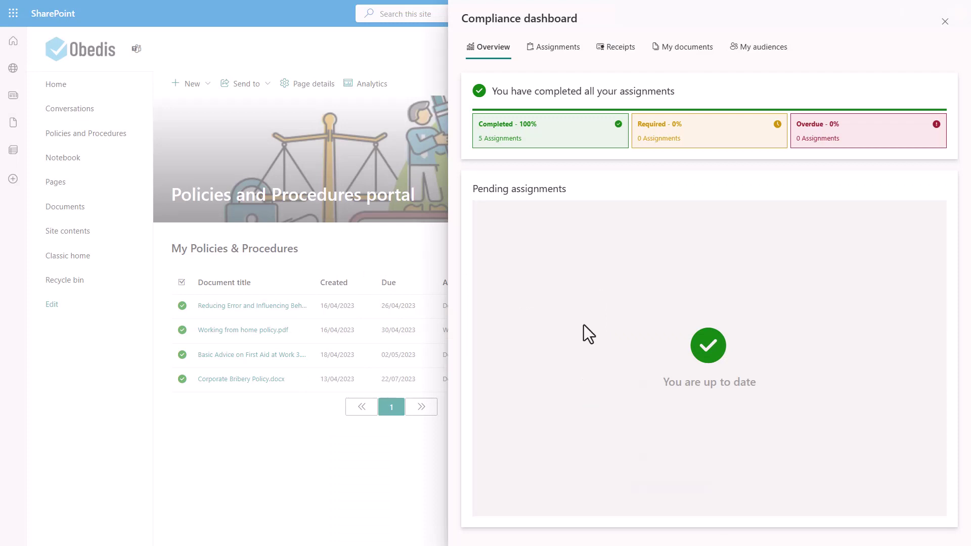
# Check the reading confirmation of Working from home policy.pdf among the personal assignments.
pyautogui.click(543, 50)
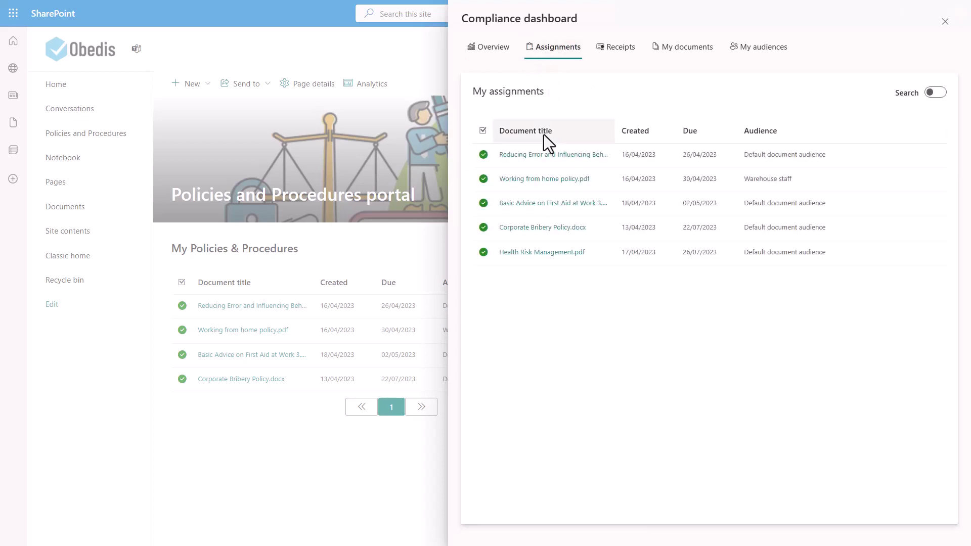
pyautogui.click(540, 182)
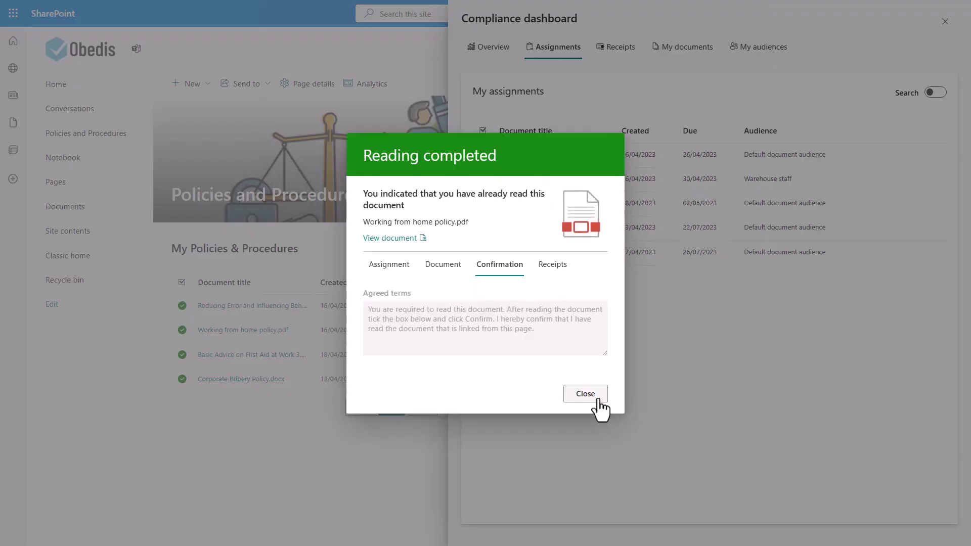
pyautogui.click(598, 399)
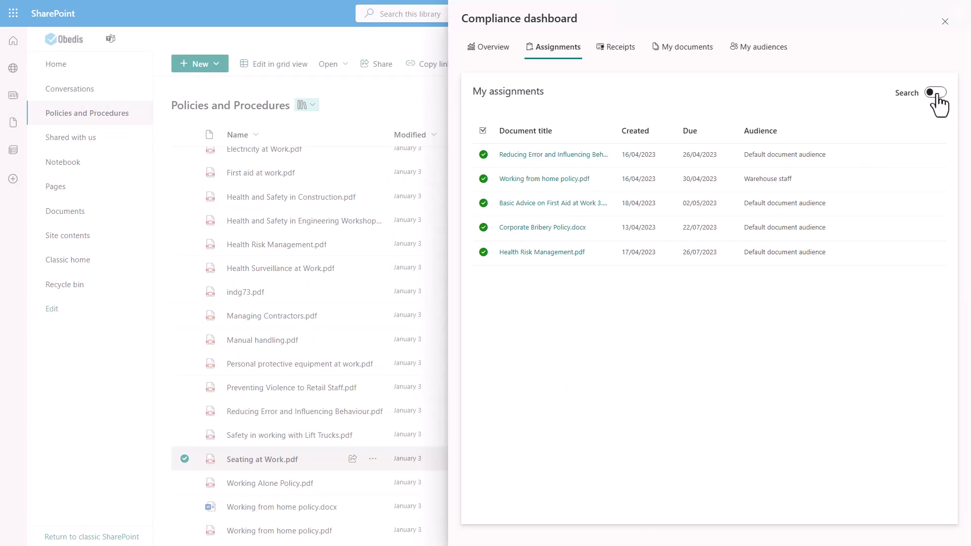
# Search the personal assignments for document names containing "working", and hide the search filters again.
pyautogui.click(937, 94)
pyautogui.click(651, 147)
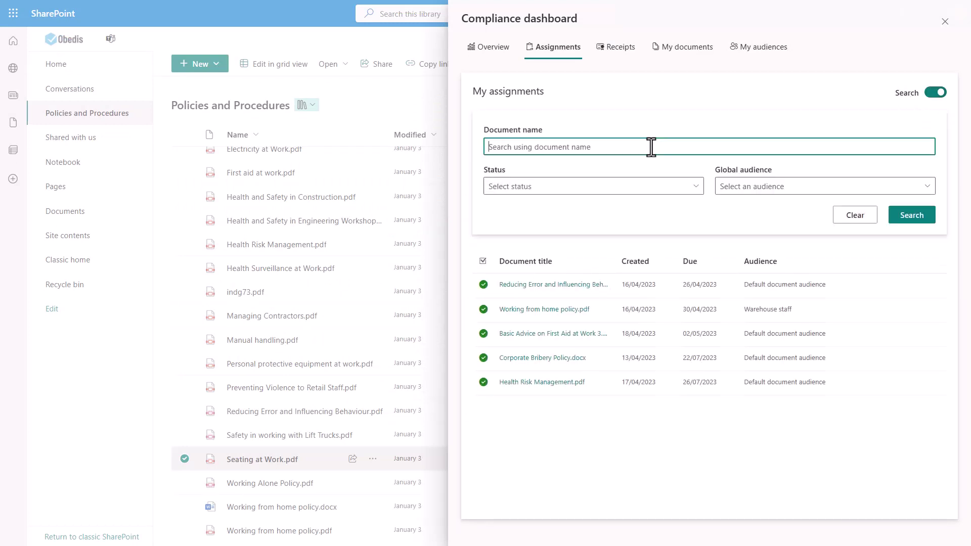
pyautogui.write('working')
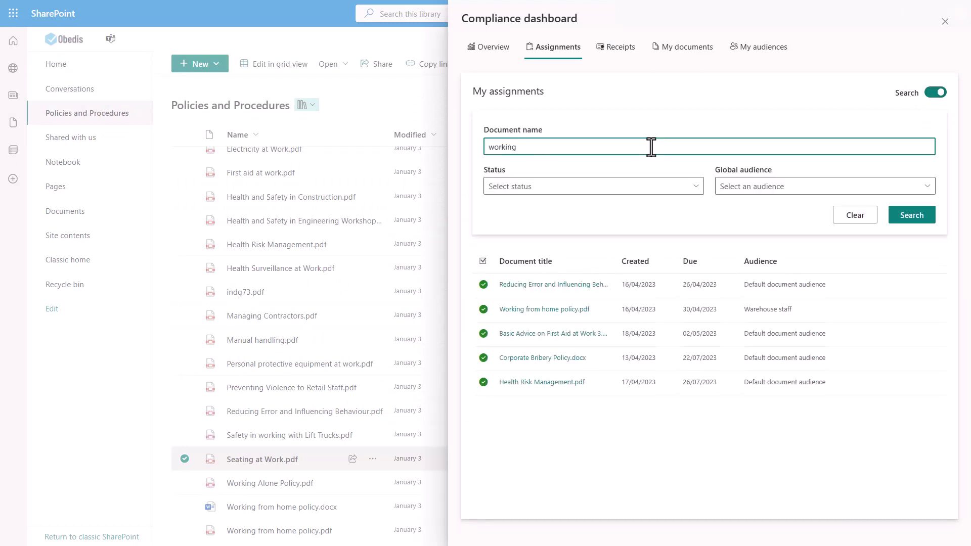
pyautogui.click(913, 216)
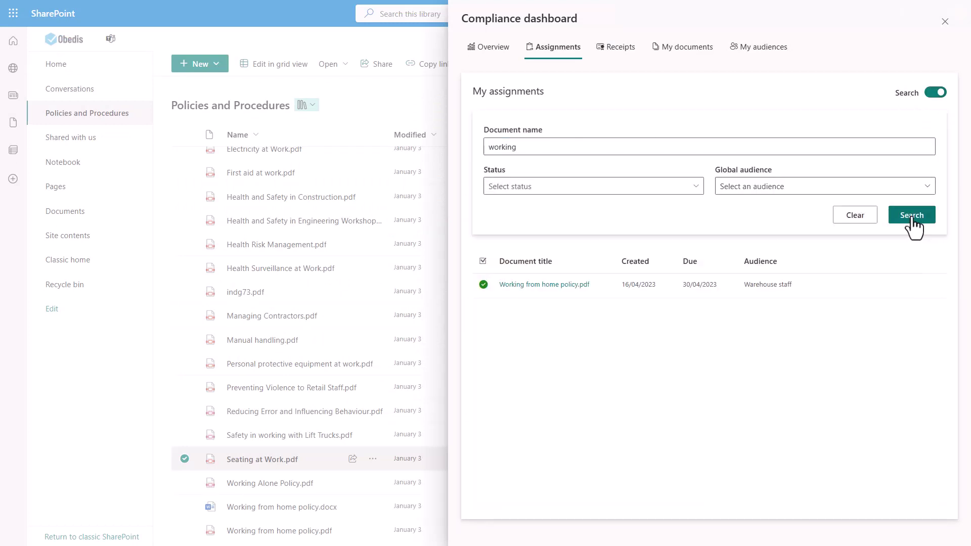
pyautogui.click(933, 93)
# Inspect the DocRead receipt for SOP Manual - Secured.pdf among the personal receipts.
pyautogui.click(630, 48)
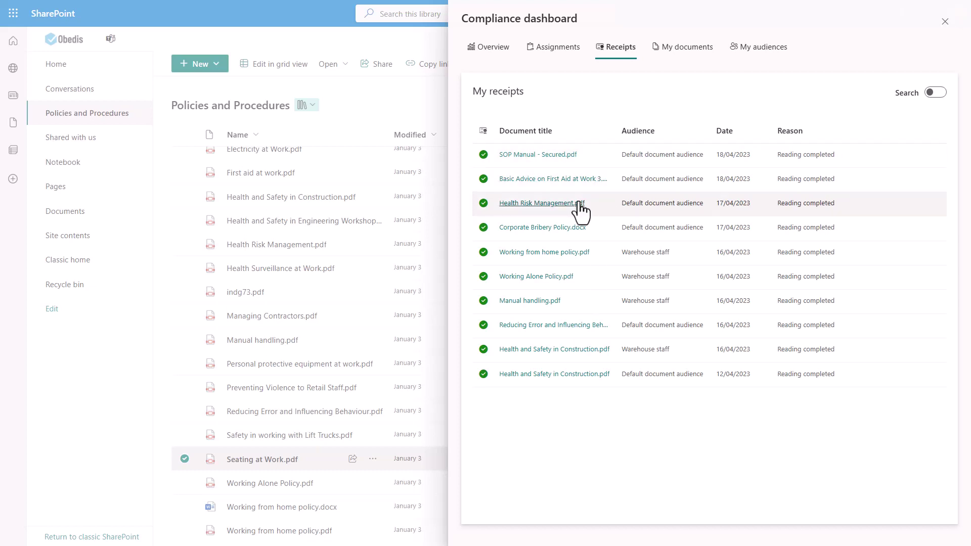
pyautogui.click(557, 157)
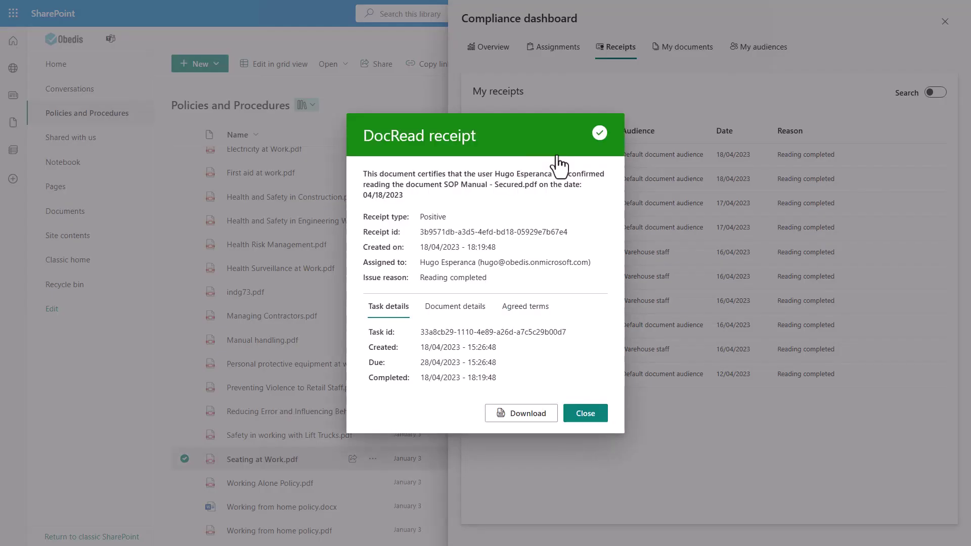
pyautogui.click(587, 416)
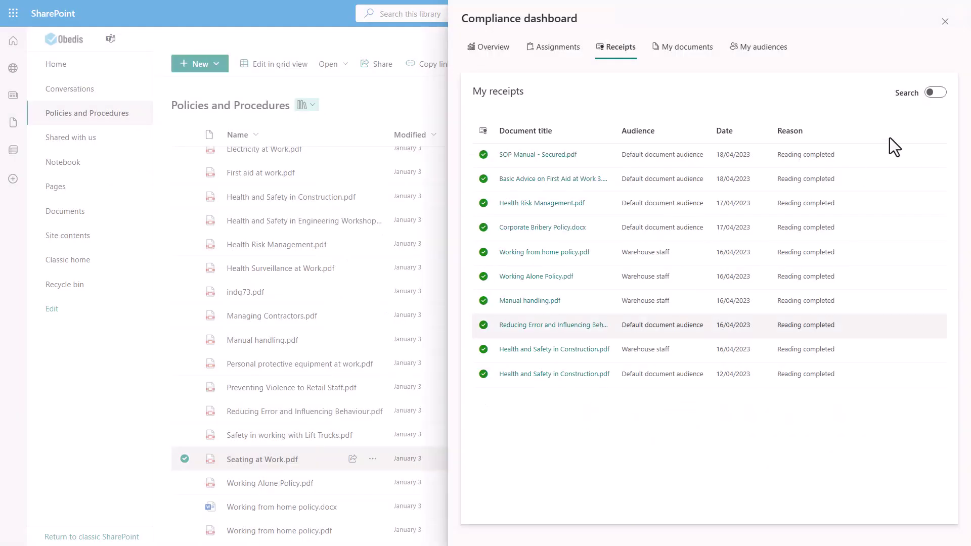
# Look at the search filters available for receipts, and close the compliance dashboard.
pyautogui.click(935, 94)
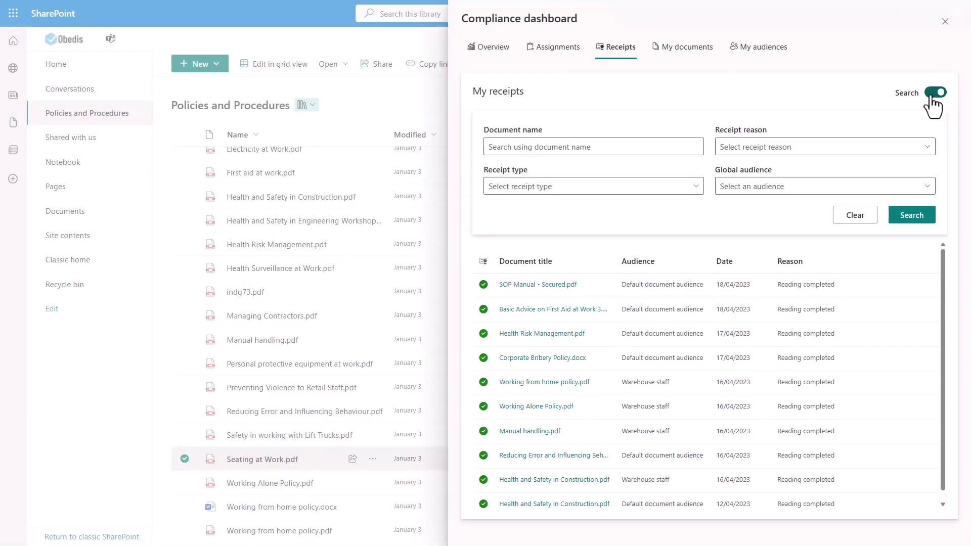
pyautogui.click(935, 93)
pyautogui.click(945, 21)
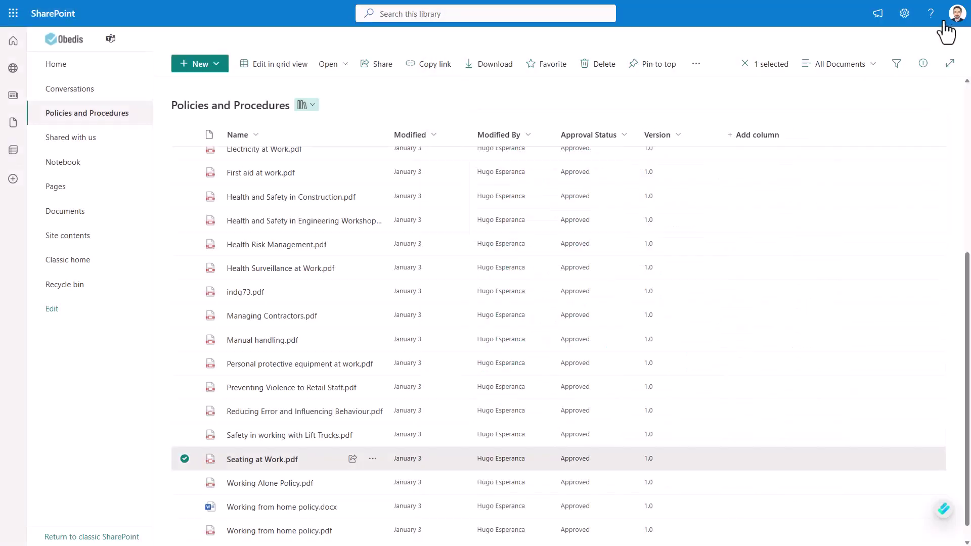